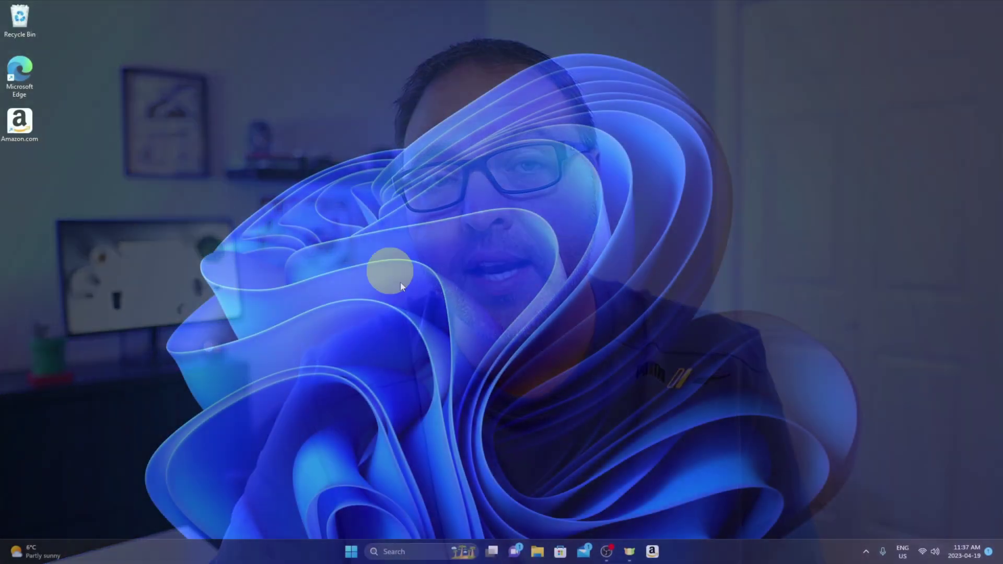
- Launch the Amazon.com app from its desktop shortcut and scroll down its homepage
double_click(19, 121)
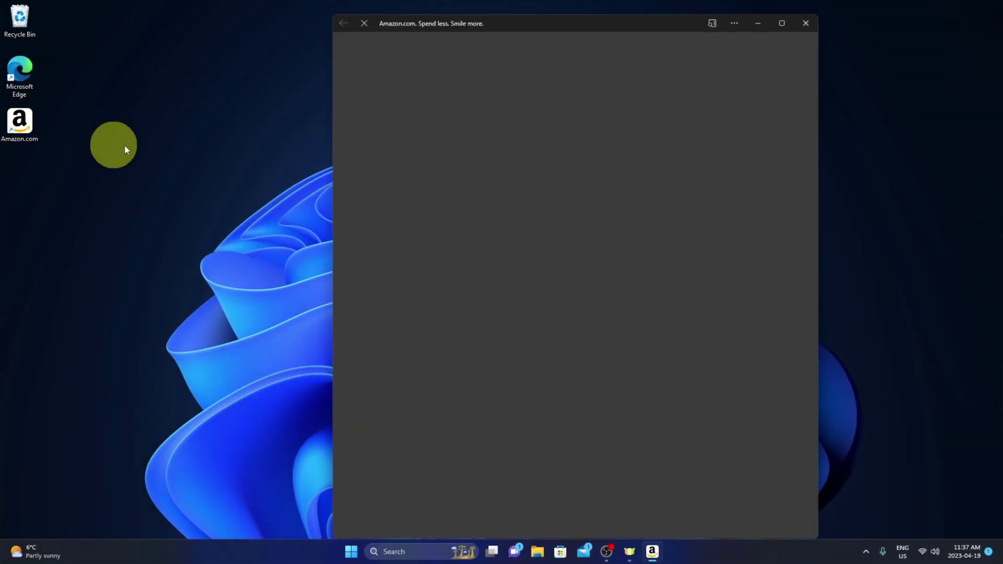
scroll(620, 207, down, 6)
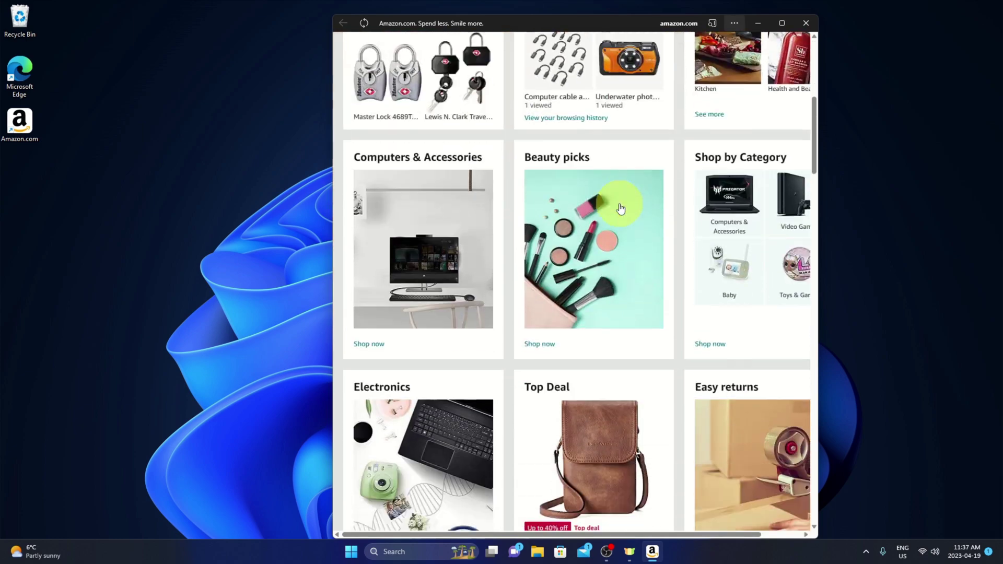
scroll(620, 208, down, 4)
scroll(620, 208, down, 3)
scroll(620, 207, down, 4)
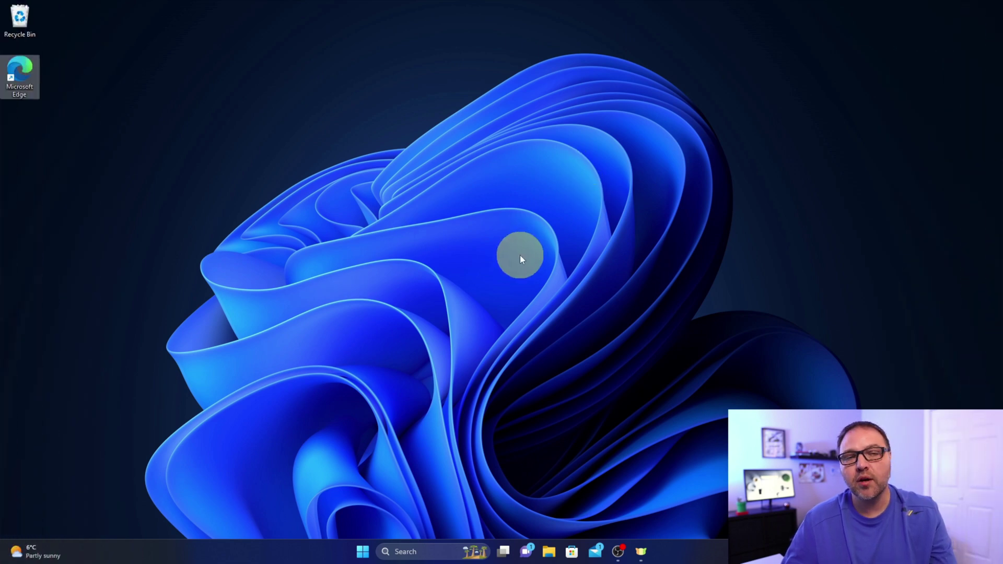
- Start Edge from the desktop and load amazon.com
double_click(28, 77)
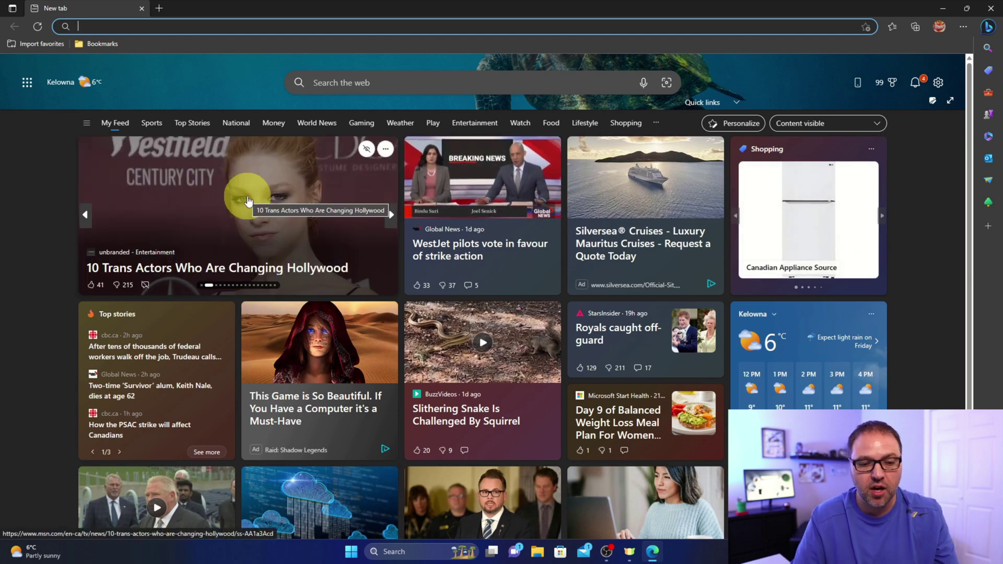
text(amazon)
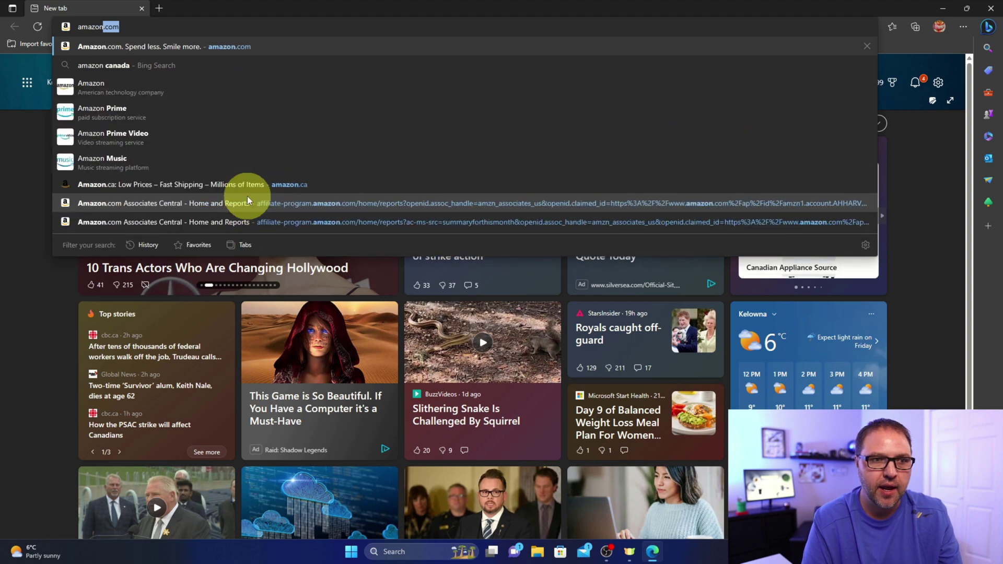
text(.com)
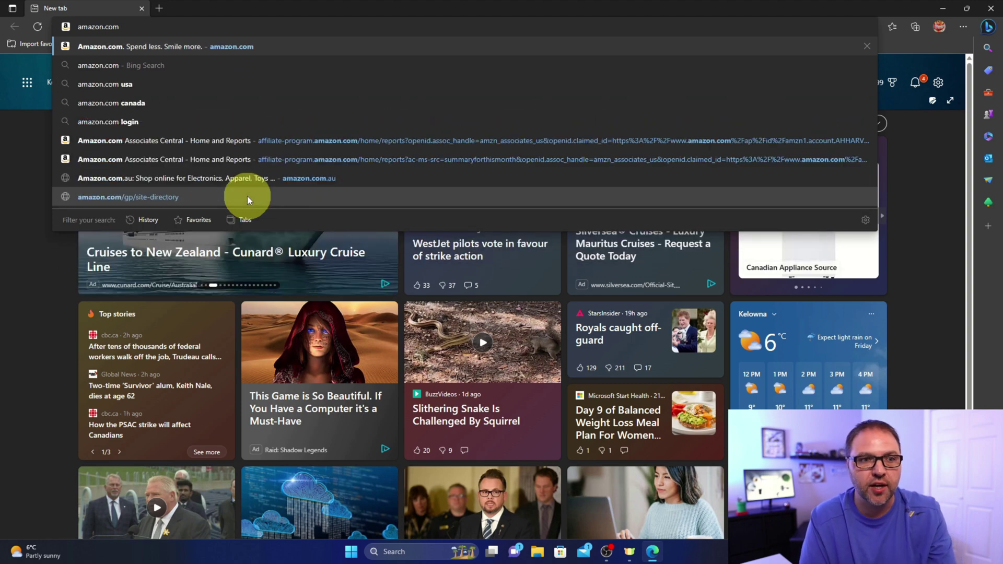
key(Return)
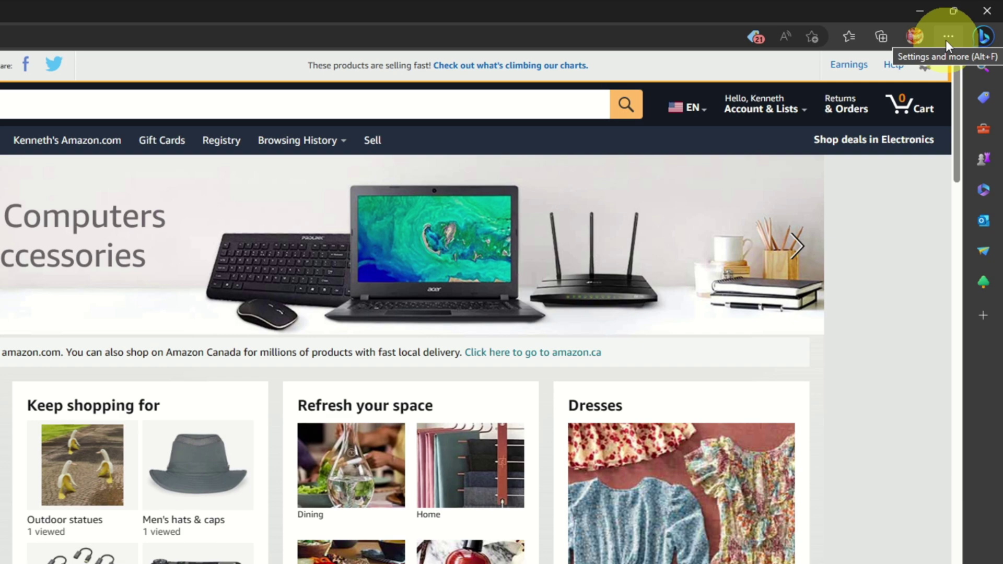
- Install the current Amazon site as an app from the Edge menu, named Amazon.com
click(947, 37)
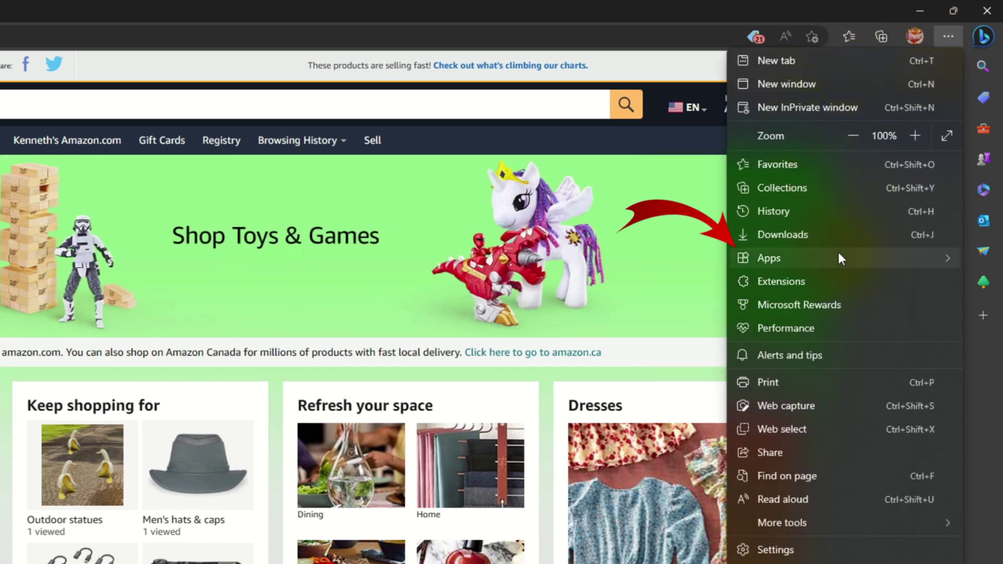
mouse_move(768, 258)
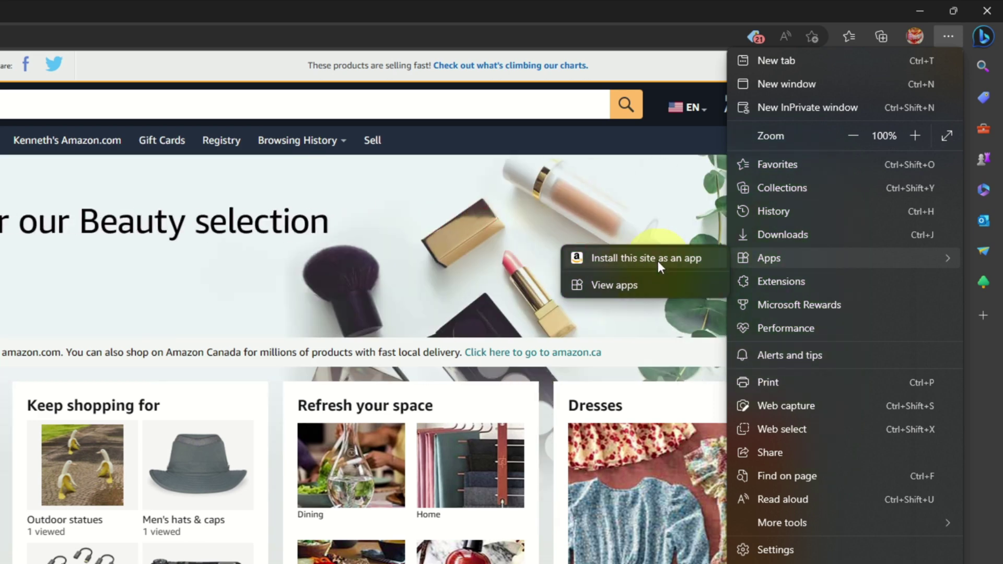
click(657, 261)
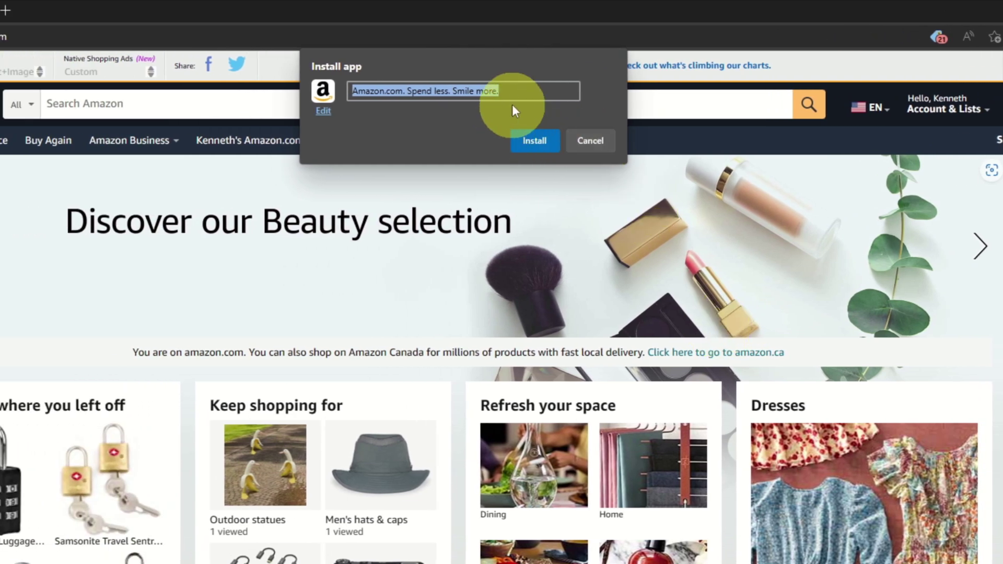
click(515, 90)
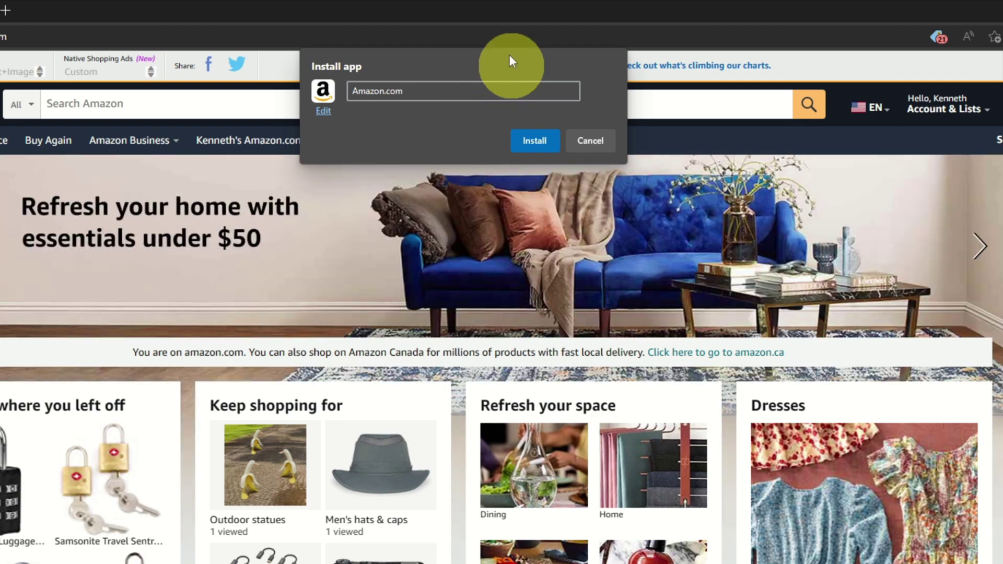
click(534, 141)
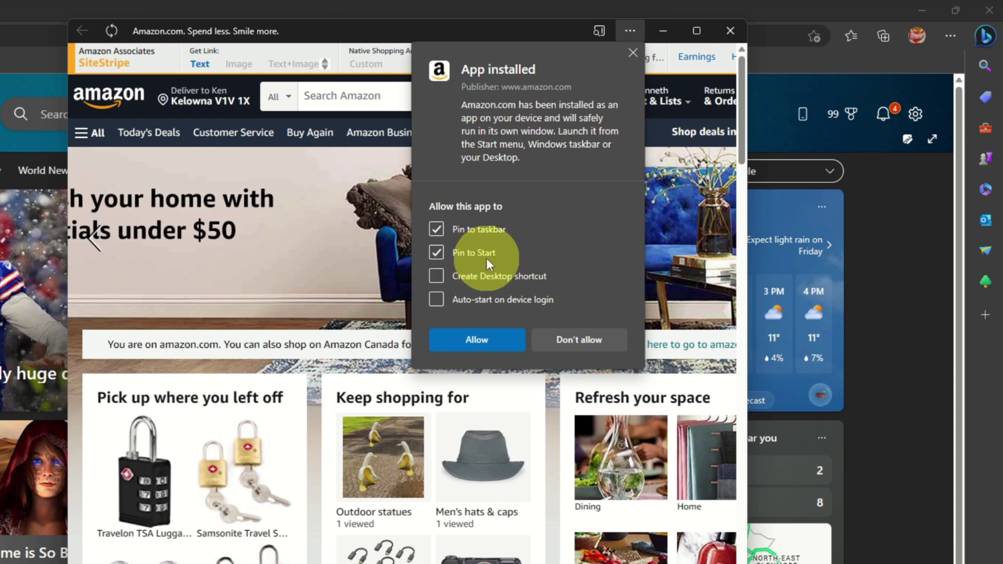
- Allow the app with a desktop shortcut but no Start pin, then close its window
click(437, 253)
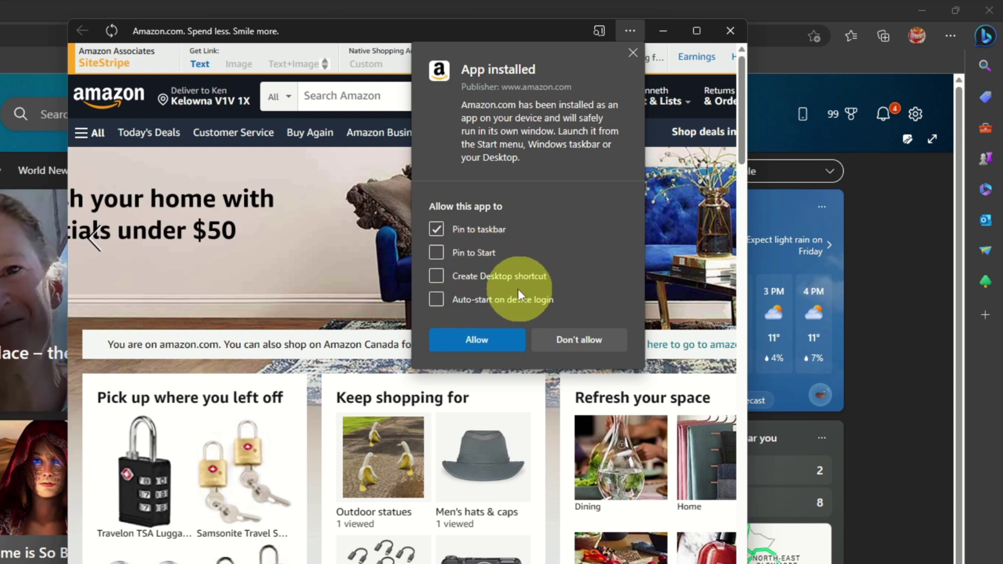
click(437, 278)
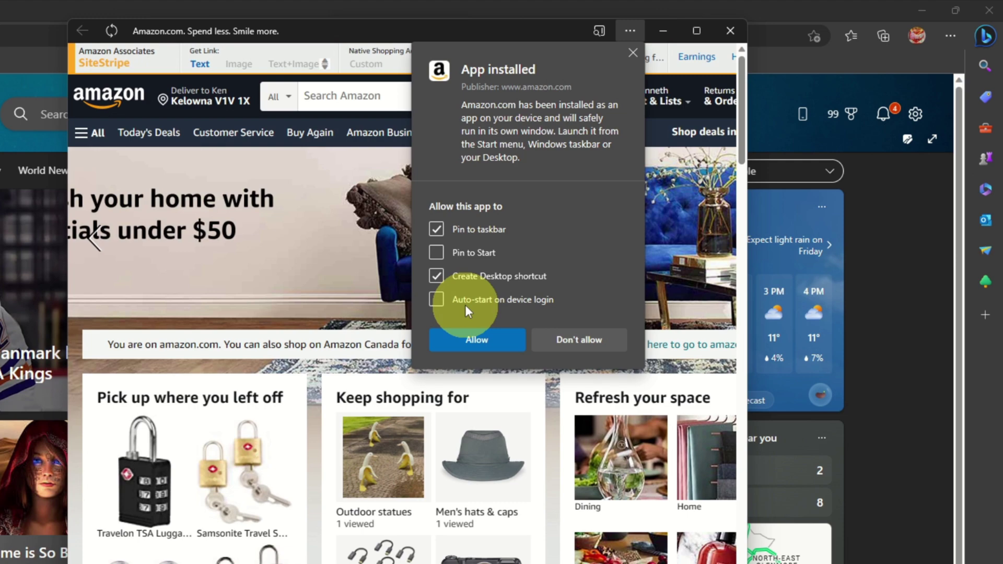
click(478, 340)
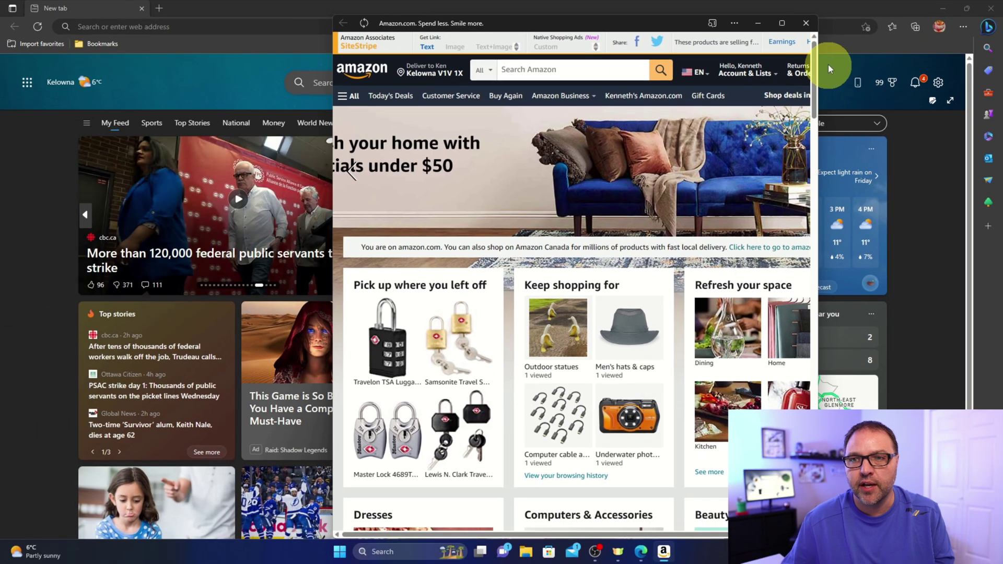
click(806, 23)
- Close Edge and relaunch the Amazon.com app from its desktop shortcut
click(991, 10)
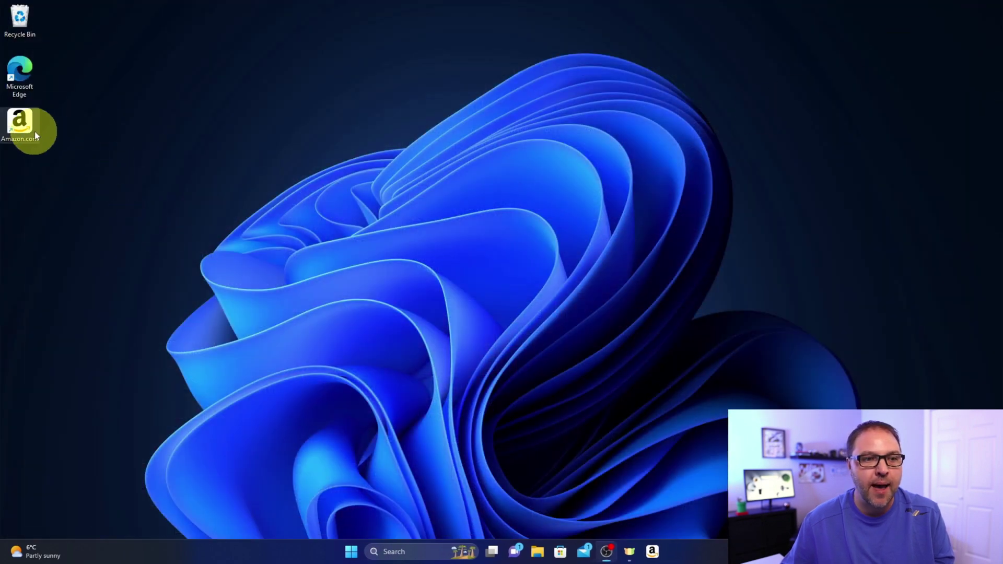
double_click(26, 128)
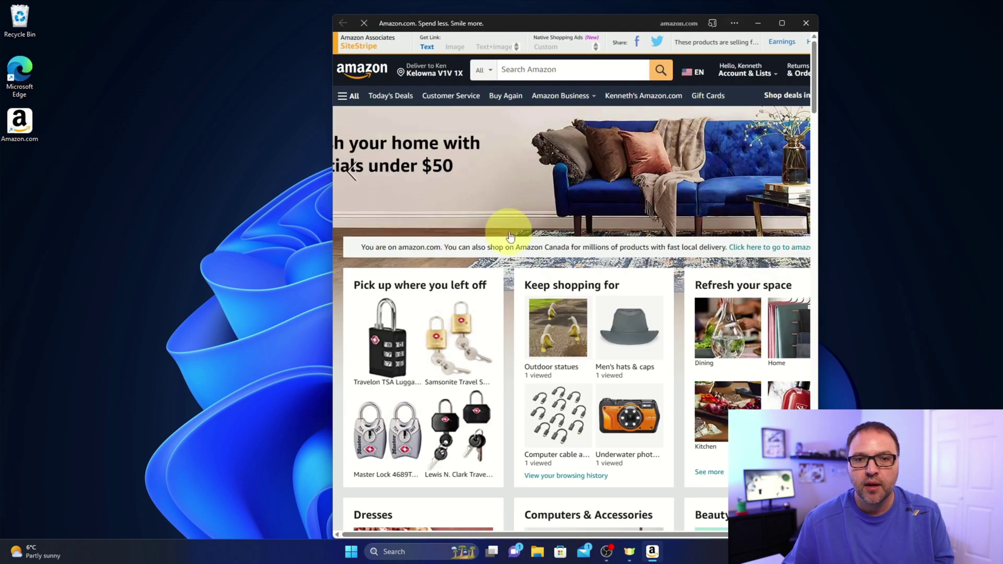
scroll(595, 217, down, 3)
scroll(593, 215, down, 3)
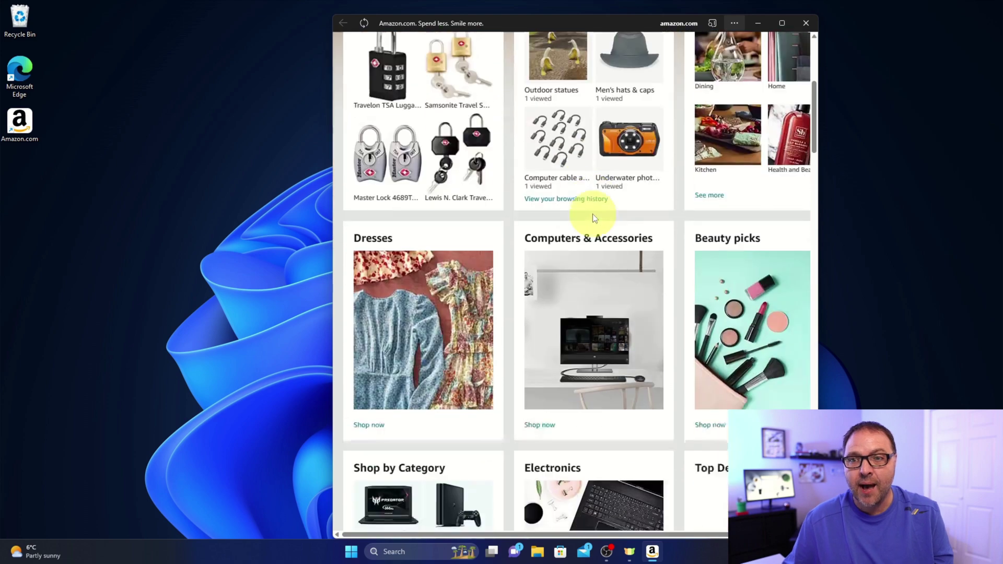
- Scroll up and down the Amazon storefront, then close the app window
scroll(621, 206, up, 6)
scroll(626, 207, down, 2)
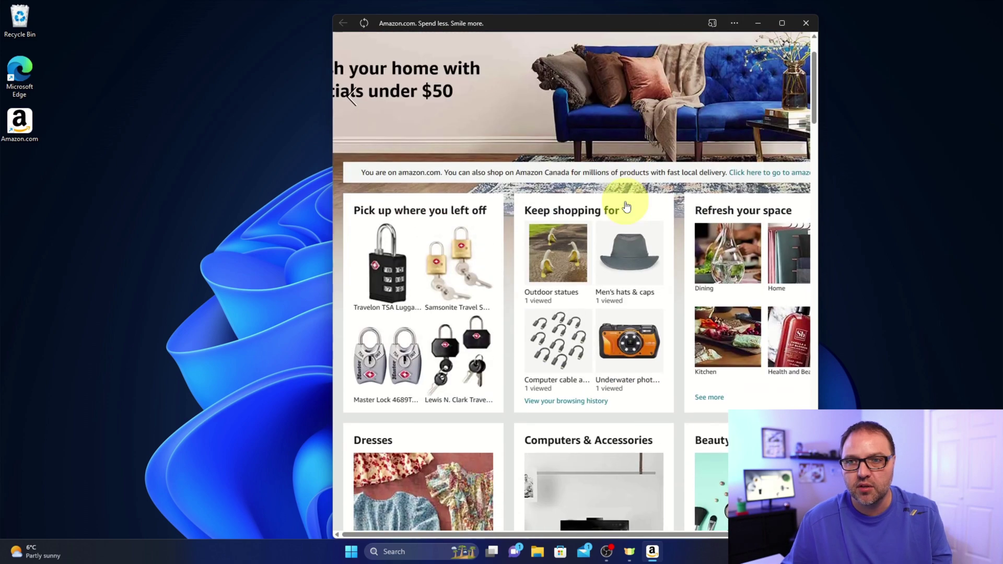
scroll(622, 197, down, 3)
scroll(623, 199, down, 6)
scroll(624, 202, down, 8)
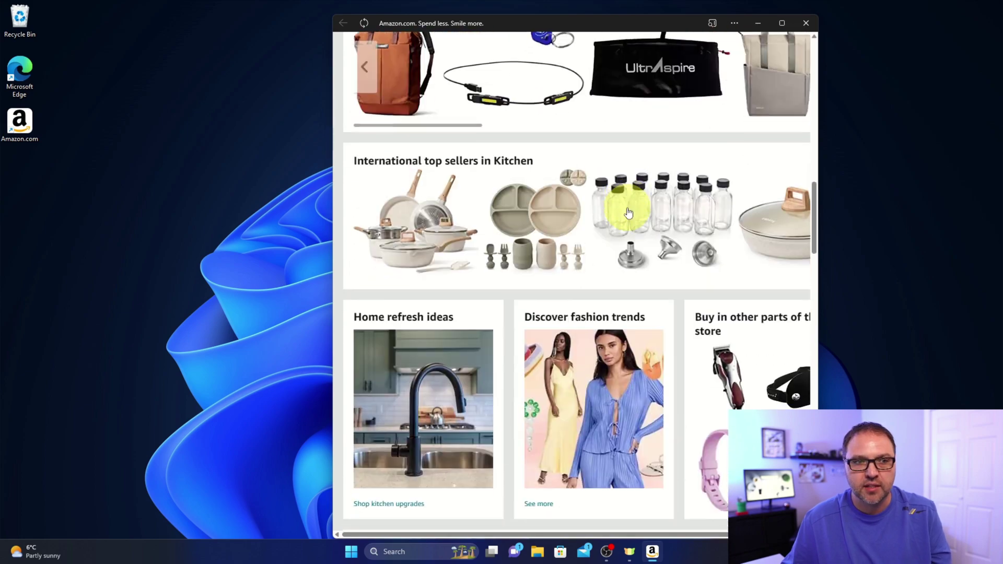
scroll(629, 212, down, 7)
scroll(629, 210, up, 8)
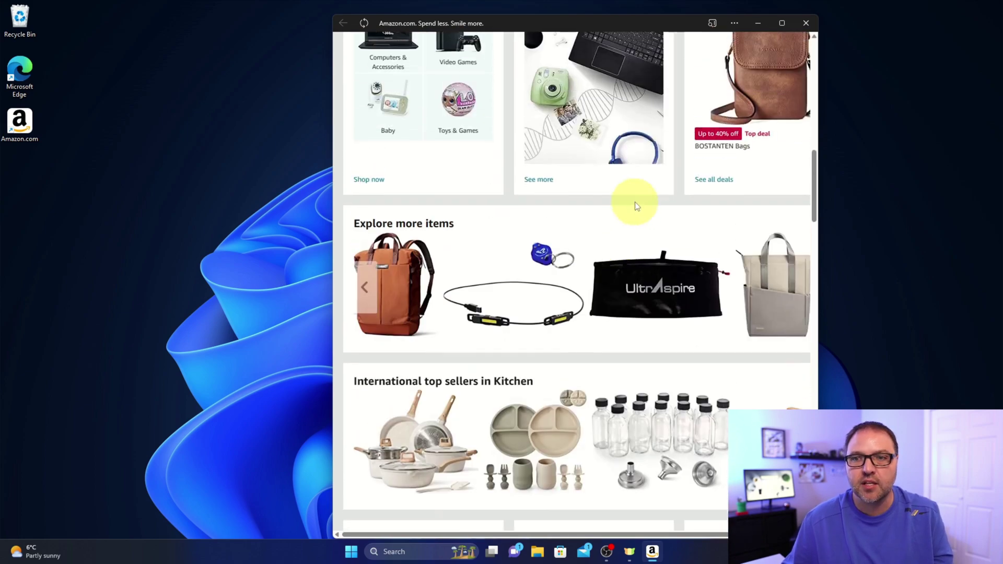
scroll(634, 206, up, 8)
scroll(642, 194, up, 8)
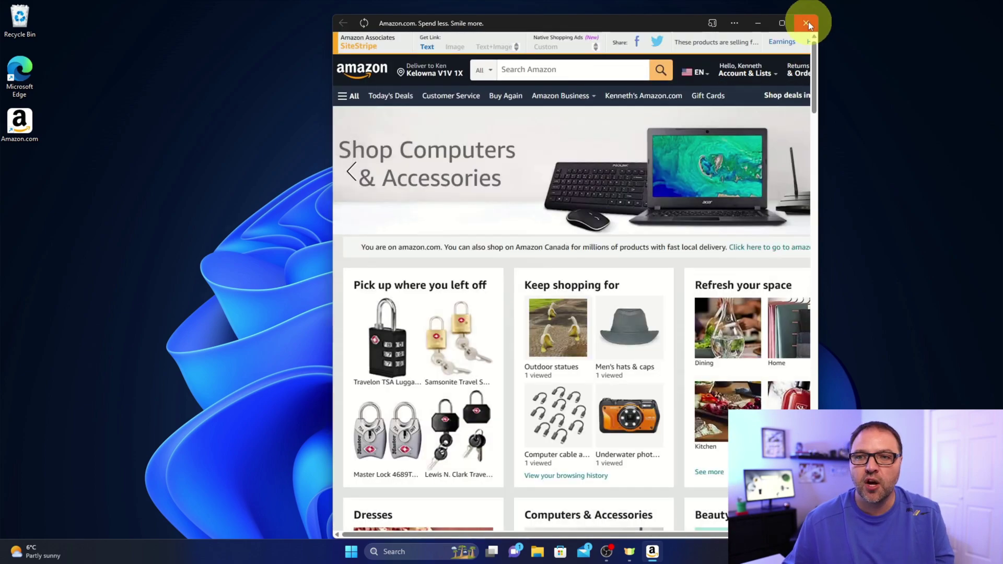
click(806, 23)
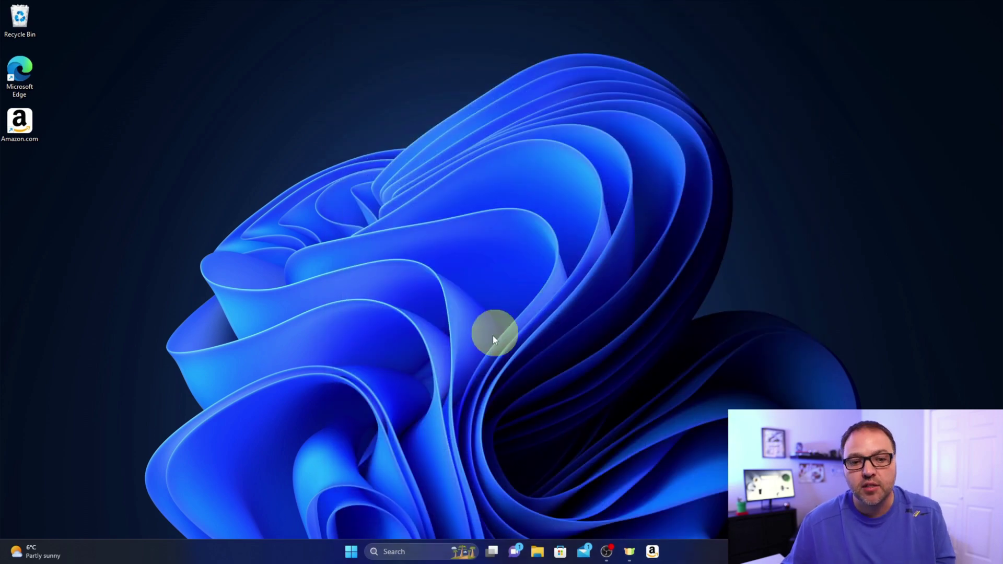
click(353, 551)
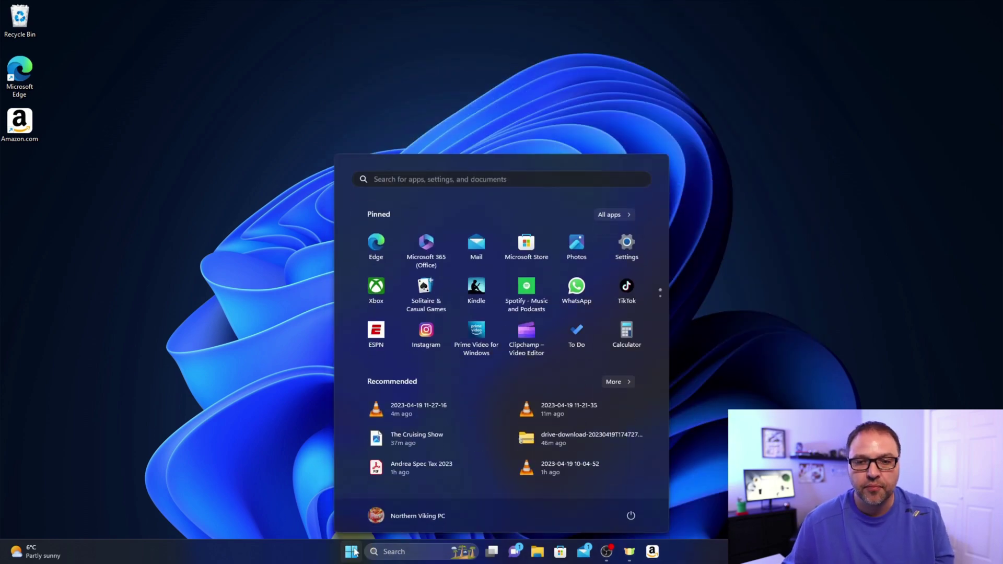
click(622, 215)
scroll(481, 255, down, 2)
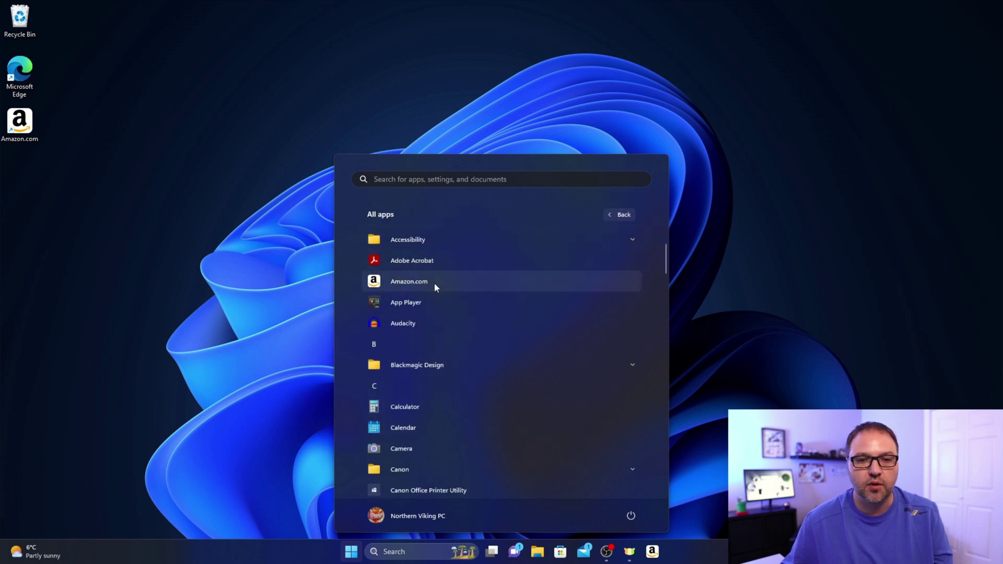
click(434, 283)
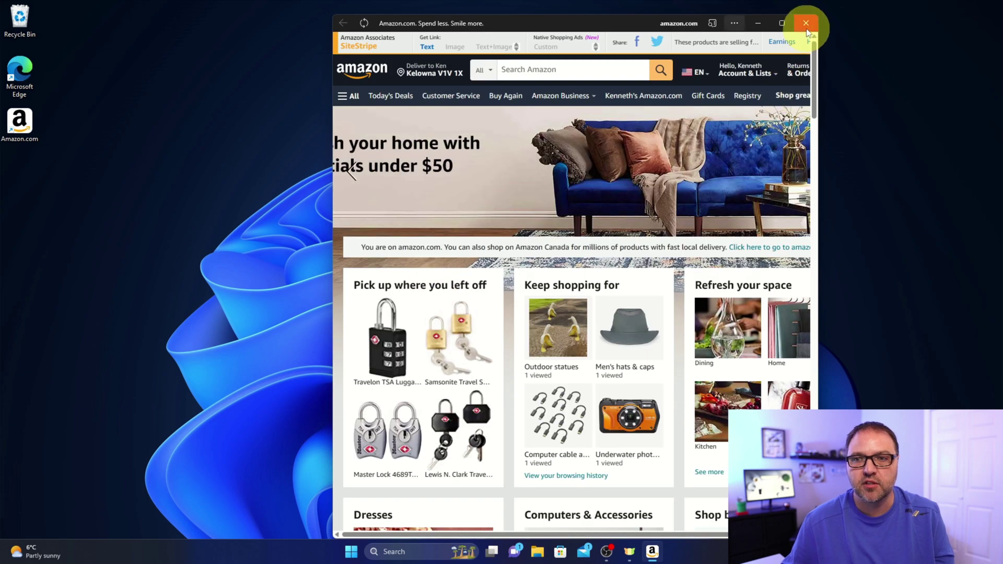
click(806, 23)
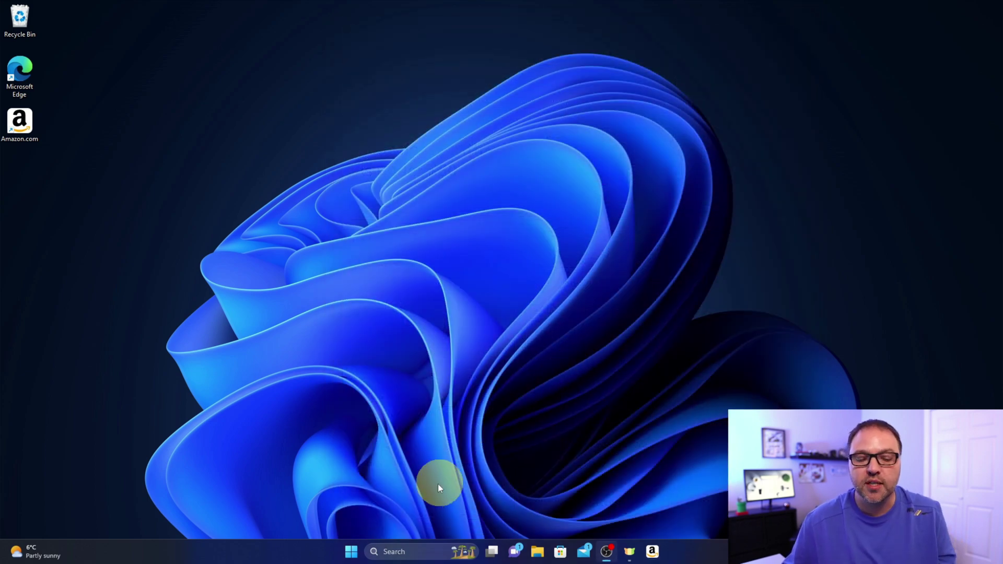
- Uninstall Amazon.com from the Start menu's All apps list, confirming the removal
click(358, 552)
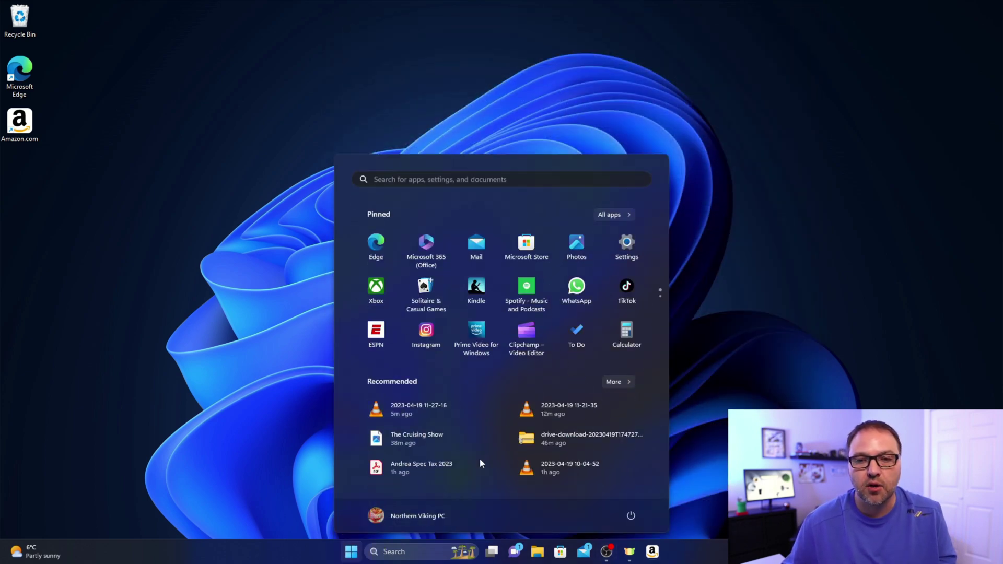
click(609, 215)
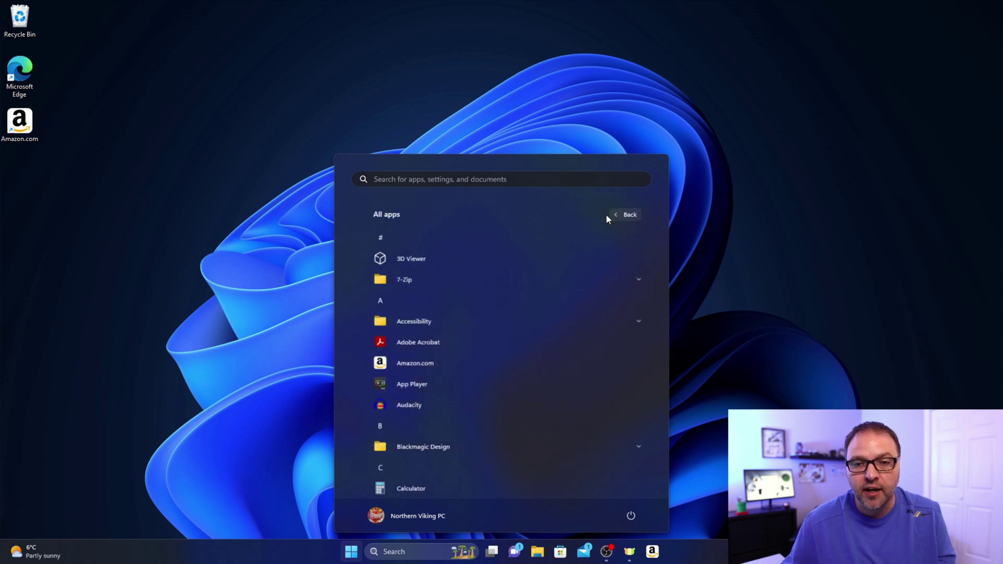
scroll(468, 251, down, 1)
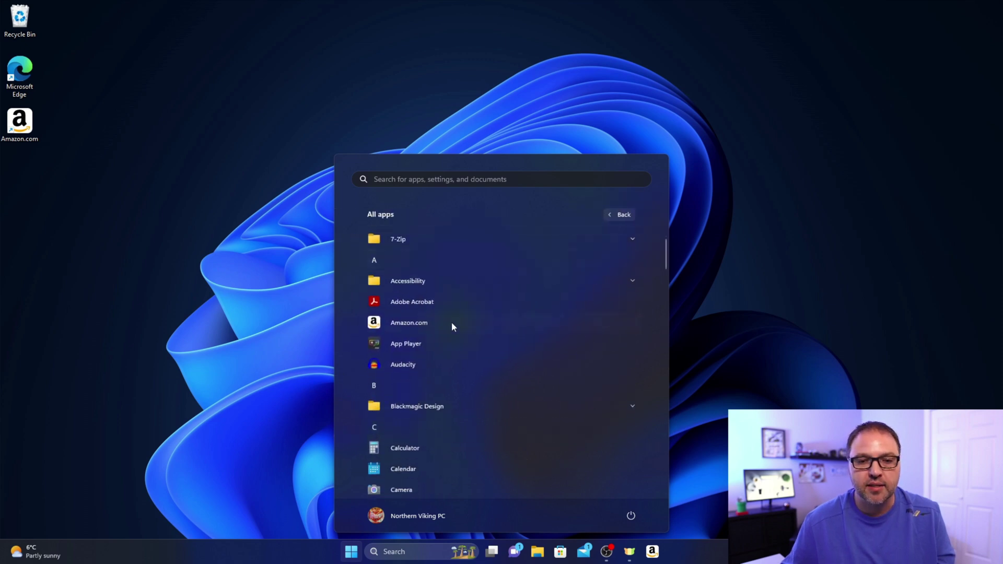
right_click(418, 326)
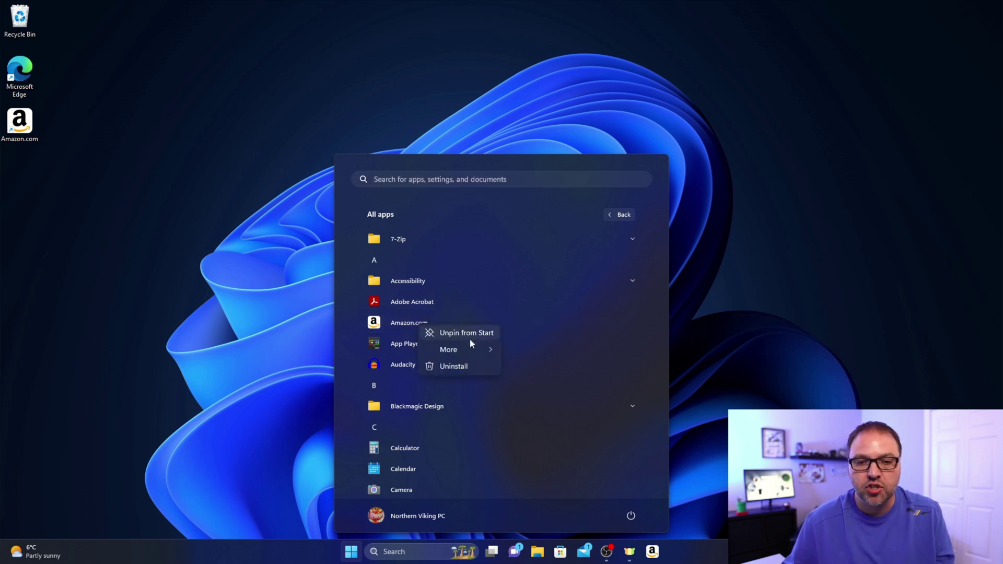
click(463, 368)
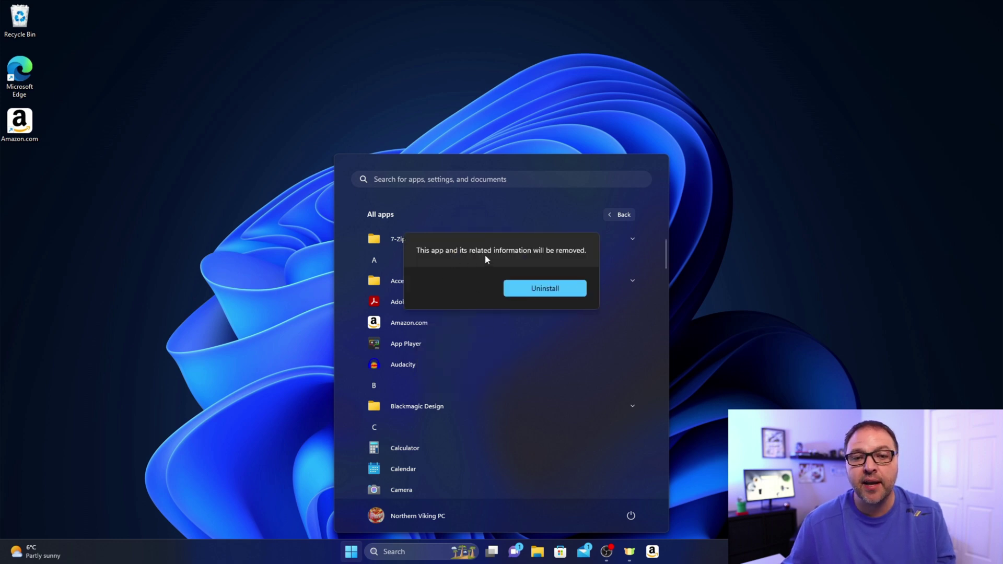
click(551, 292)
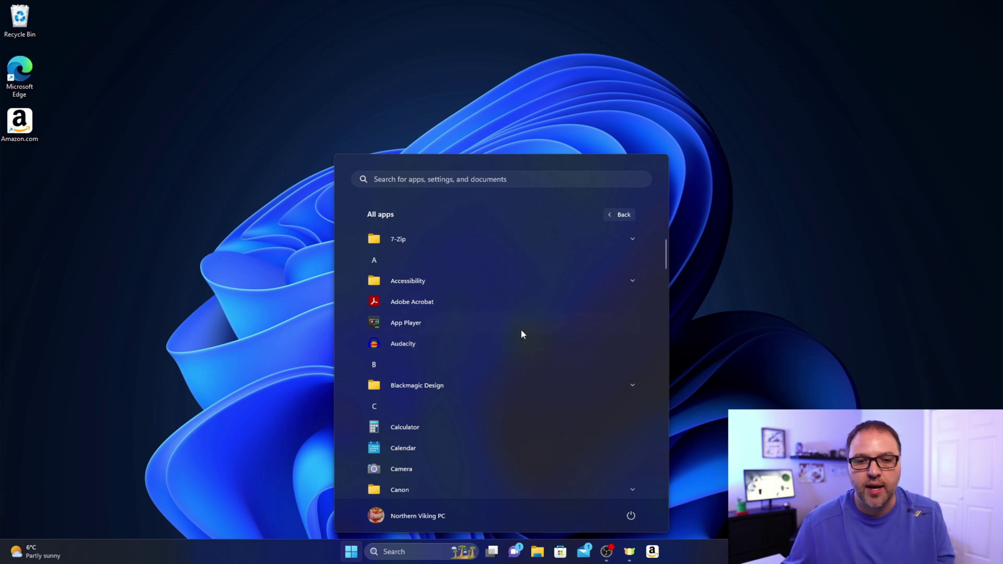
click(270, 254)
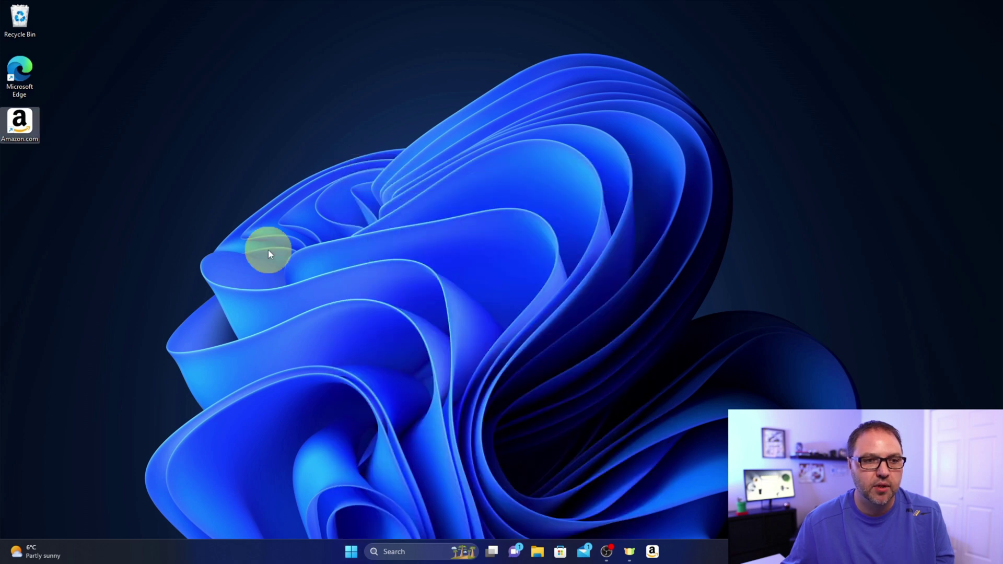